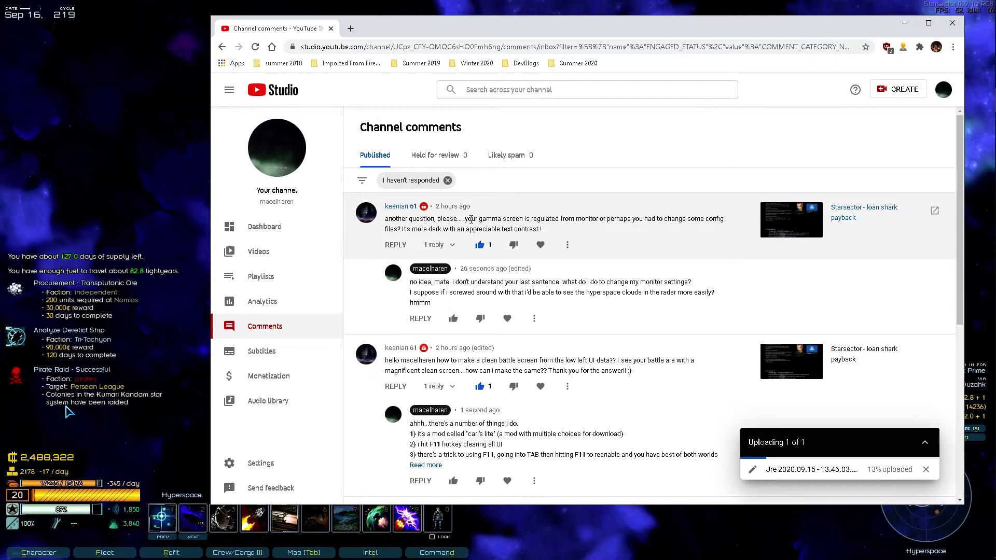
Highlight the viewer comment's question about gamma and config files, and minimize the browser window.
{"action": "left_click_drag", "start_coordinate": [471, 220], "coordinate": [591, 233]}
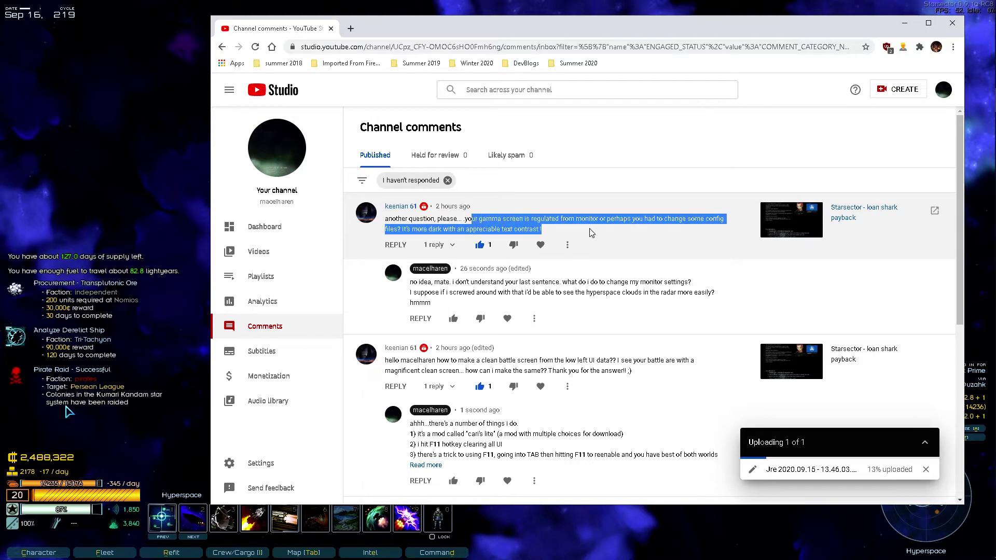
{"action": "left_click", "coordinate": [905, 24]}
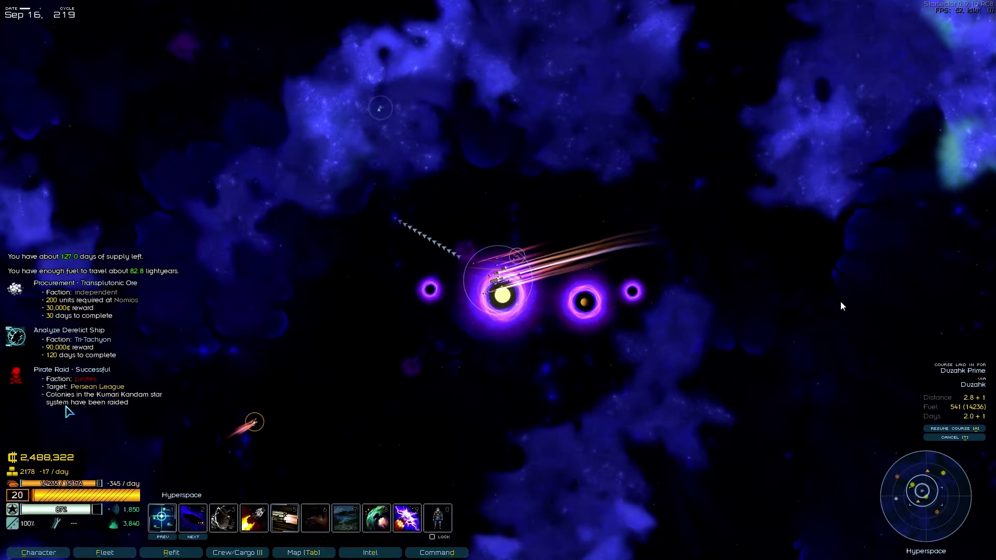
Switch to the NVIDIA Control Panel by opening it from the hidden system tray items.
{"action": "key", "text": "super"}
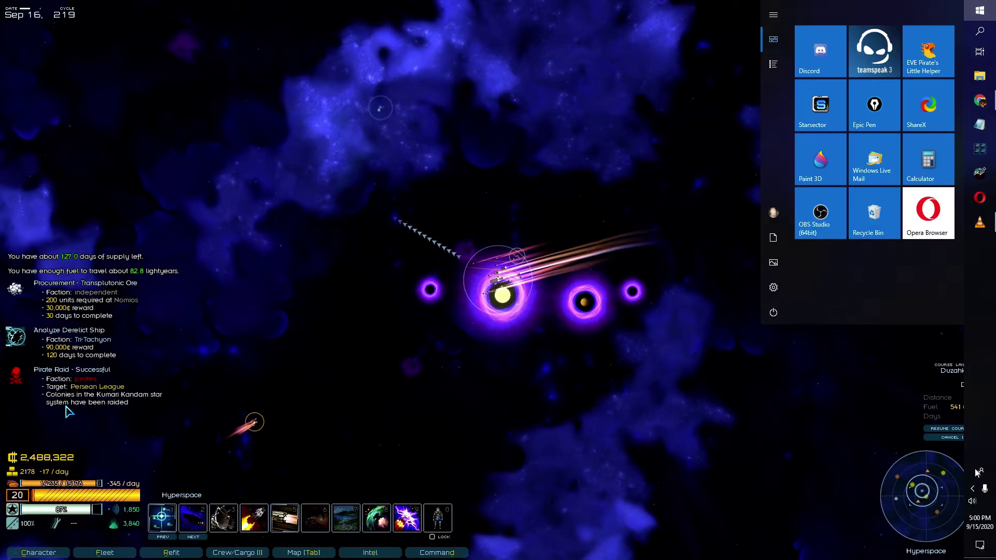
{"action": "left_click", "coordinate": [973, 489]}
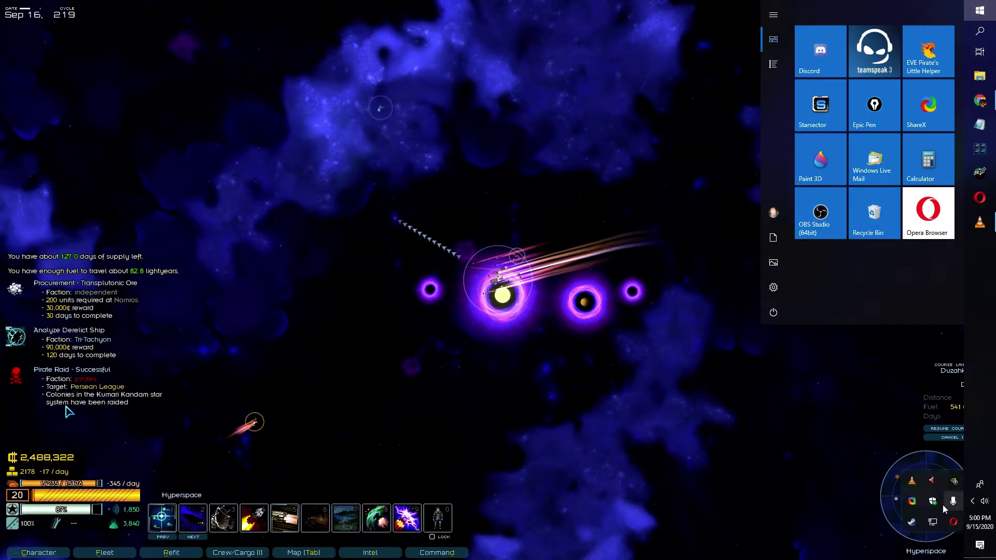
{"action": "right_click", "coordinate": [933, 524]}
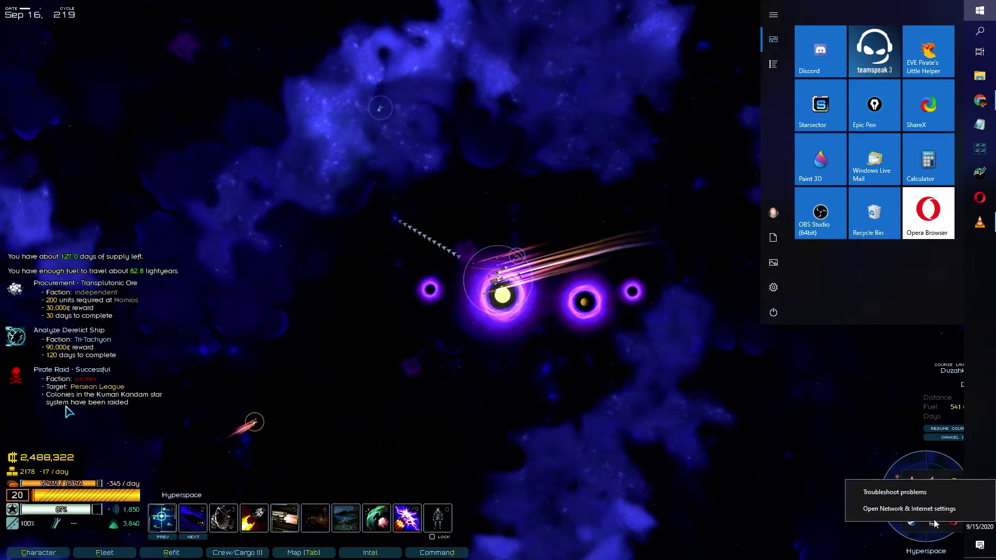
{"action": "left_click", "coordinate": [980, 487]}
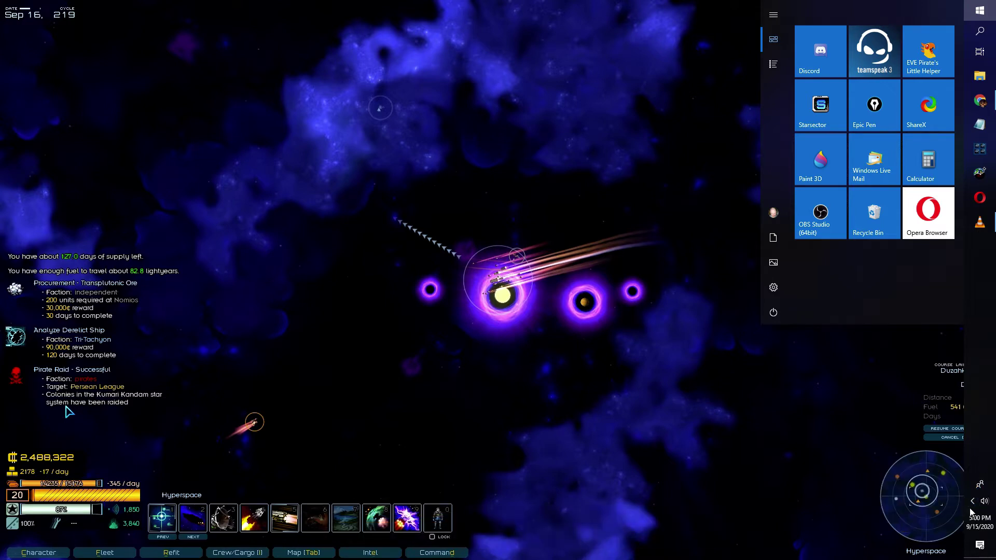
{"action": "left_click", "coordinate": [972, 501]}
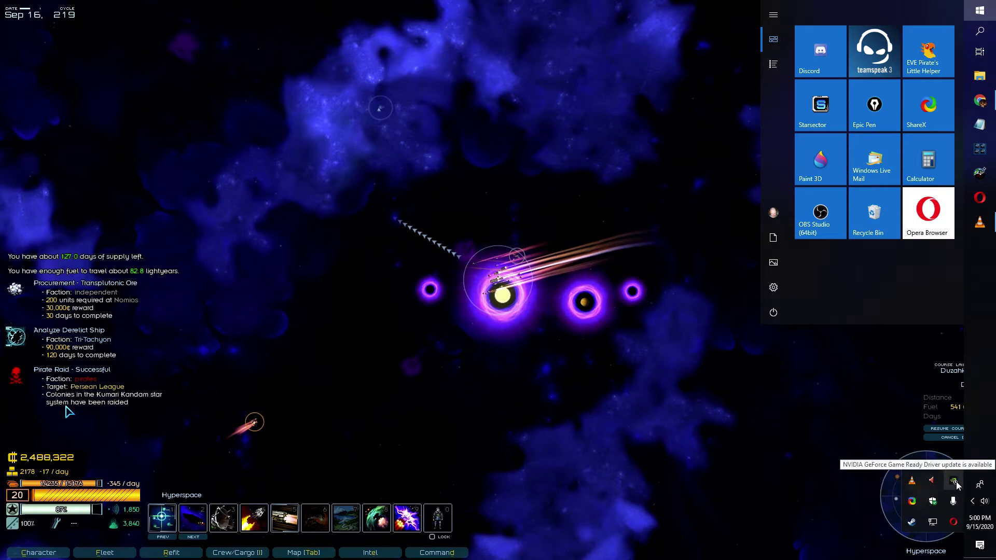
{"action": "left_click", "coordinate": [957, 485]}
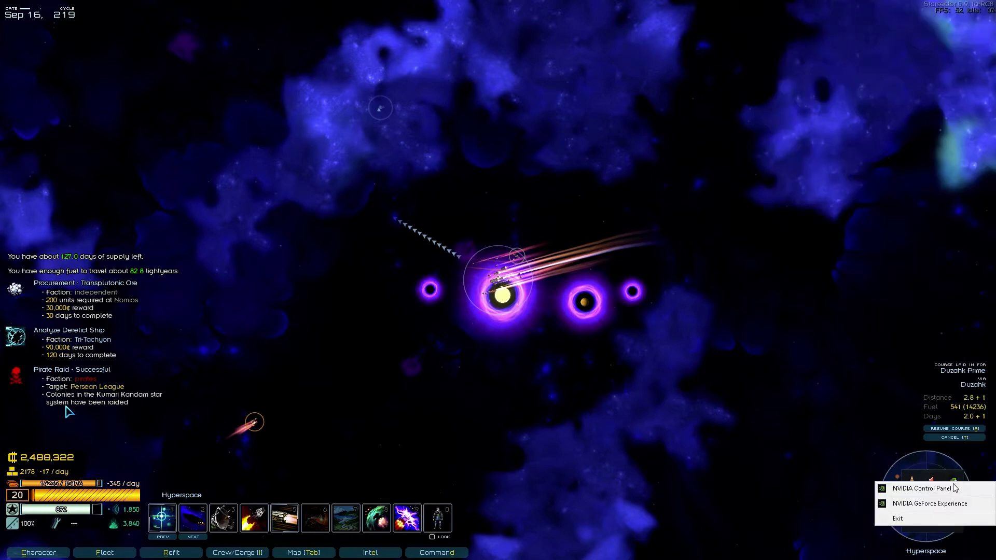
{"action": "key", "text": "Escape"}
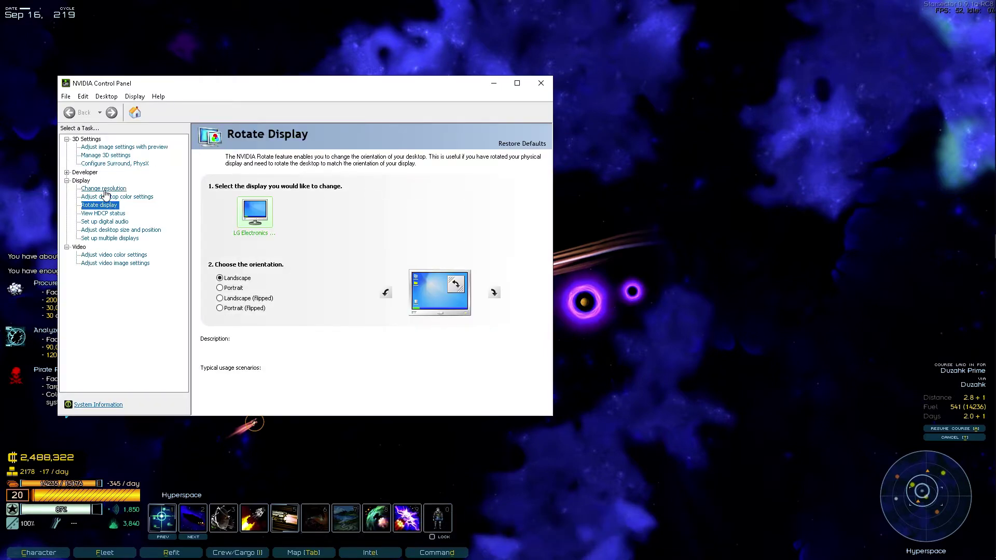
Look through the display task pages, including HDCP status, and open the desktop color settings.
{"action": "left_click", "coordinate": [108, 149]}
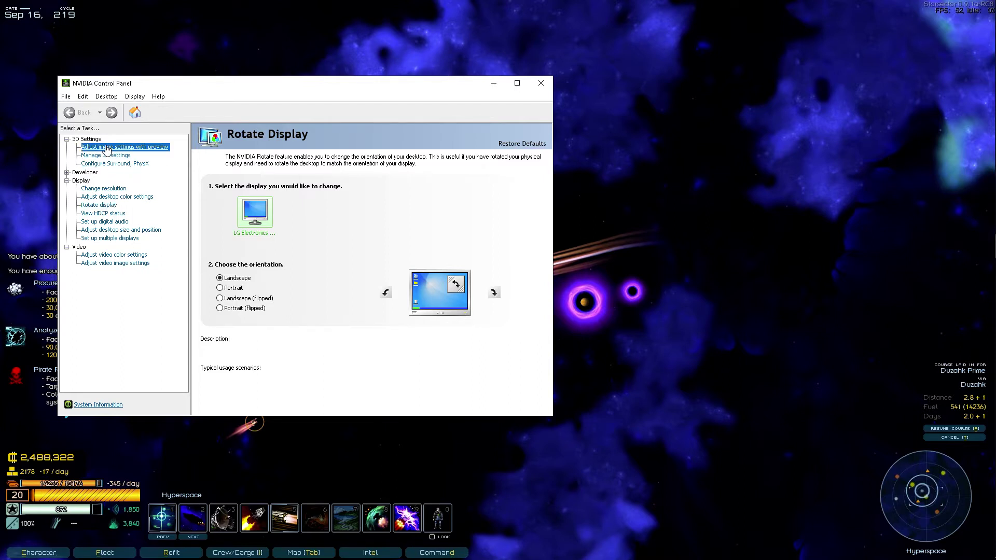
{"action": "left_click", "coordinate": [110, 206]}
{"action": "left_click", "coordinate": [106, 213]}
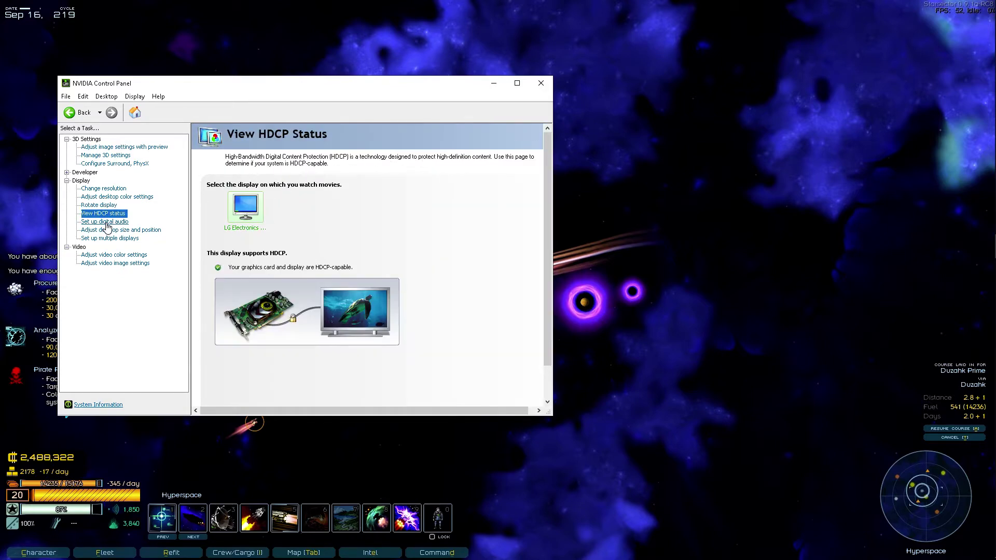
{"action": "left_click", "coordinate": [105, 222]}
{"action": "left_click", "coordinate": [106, 213]}
{"action": "left_click", "coordinate": [107, 198]}
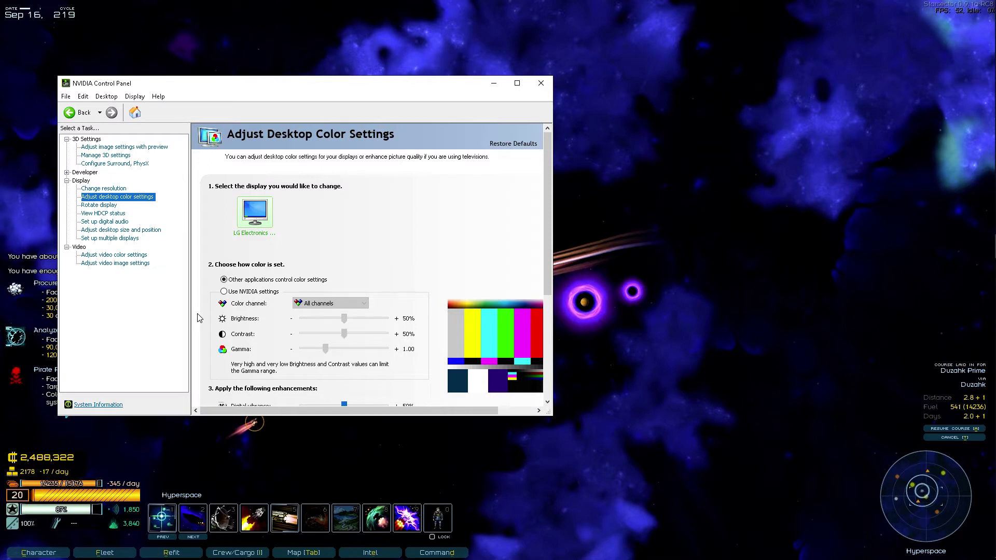
Make the desktop colors use NVIDIA settings, and set and apply brightness 65% and gamma 1.25.
{"action": "left_click", "coordinate": [224, 292]}
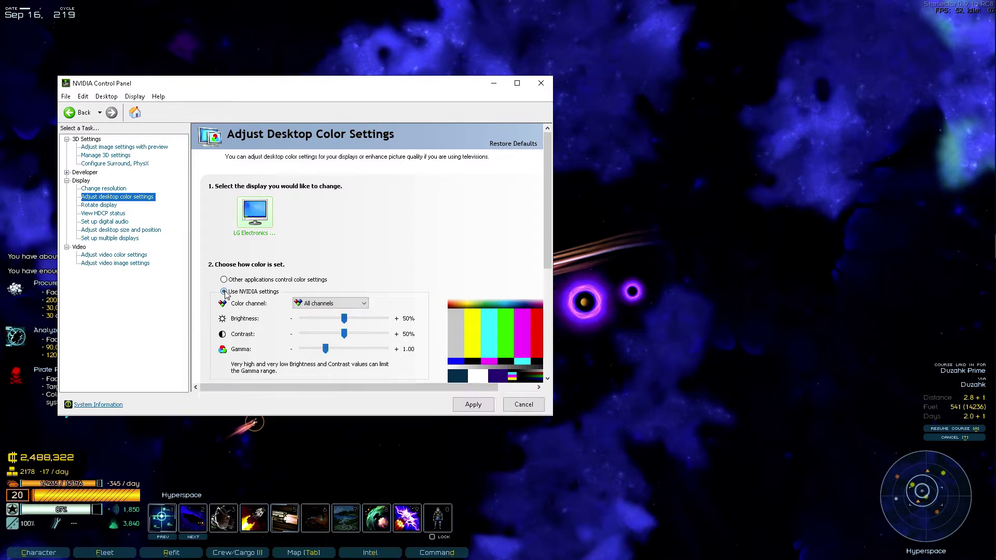
{"action": "left_click", "coordinate": [472, 407]}
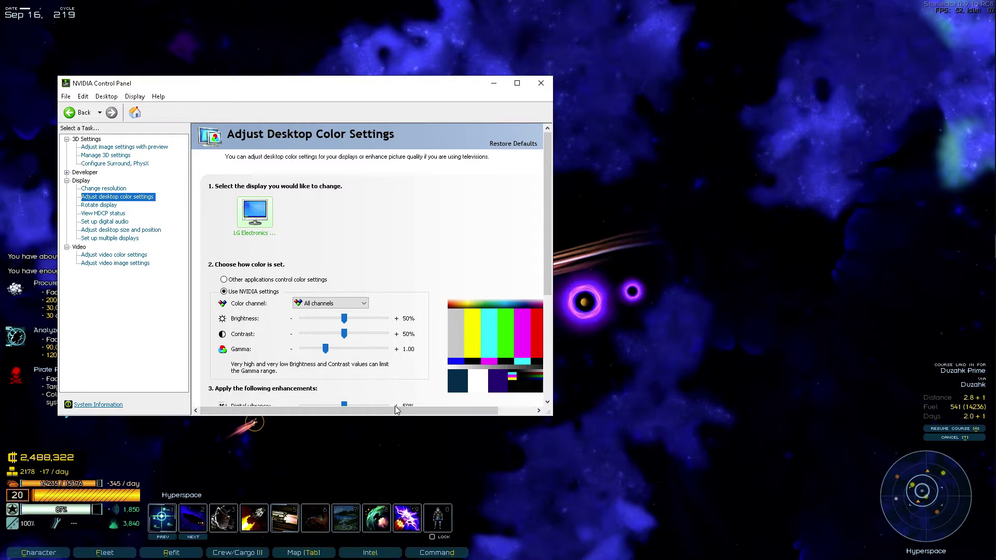
{"action": "scroll", "coordinate": [356, 348], "scroll_direction": "down", "scroll_amount": 2}
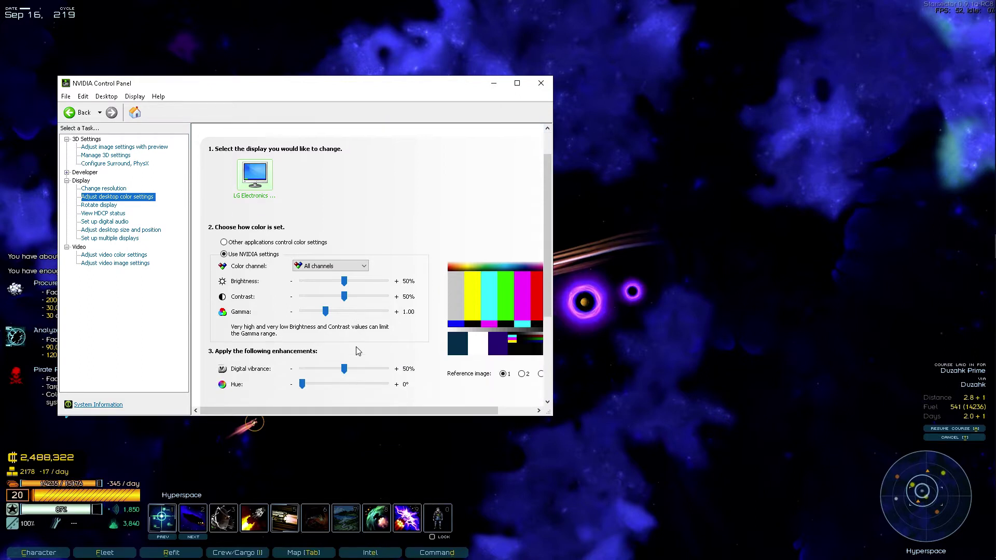
{"action": "scroll", "coordinate": [356, 351], "scroll_direction": "down", "scroll_amount": 2}
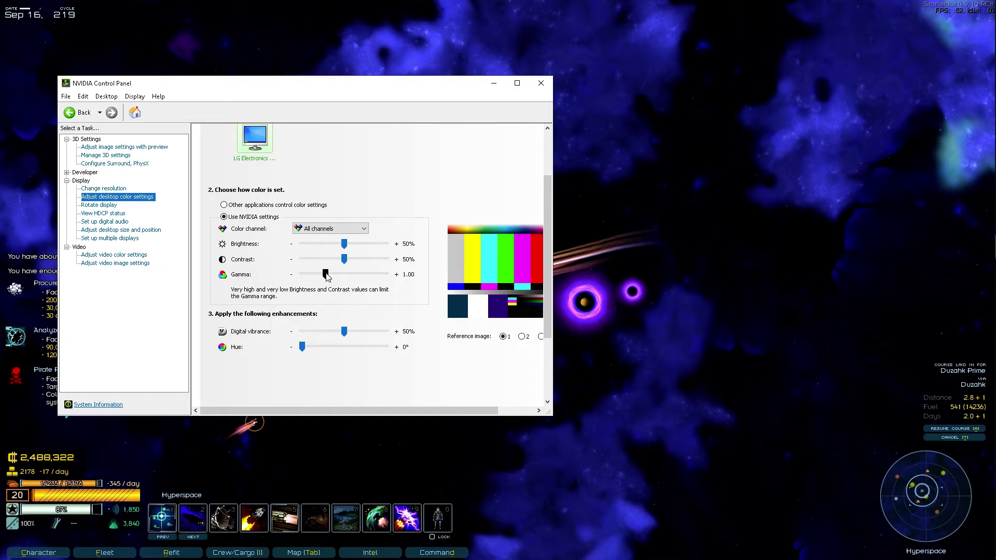
{"action": "left_click_drag", "start_coordinate": [325, 275], "coordinate": [347, 264]}
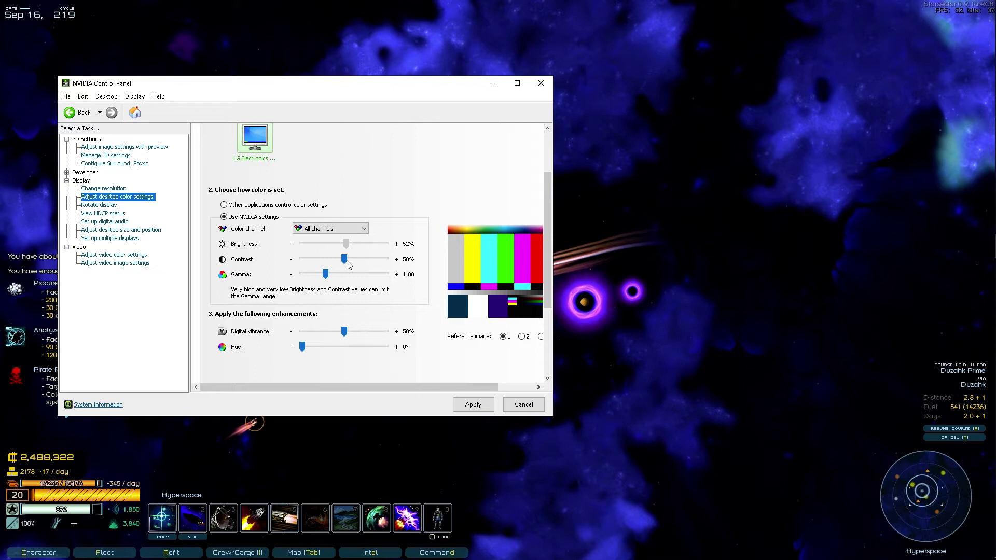
{"action": "left_click_drag", "start_coordinate": [347, 261], "coordinate": [334, 279]}
{"action": "mouse_move", "coordinate": [352, 244]}
{"action": "left_mouse_down"}
{"action": "mouse_move", "coordinate": [366, 250]}
{"action": "mouse_move", "coordinate": [357, 248]}
{"action": "left_mouse_up"}
{"action": "left_click", "coordinate": [466, 409]}
Try a lower digital vibrance and return it to 50%.
{"action": "left_click_drag", "start_coordinate": [342, 332], "coordinate": [315, 346]}
{"action": "mouse_move", "coordinate": [318, 340]}
{"action": "left_mouse_down"}
{"action": "mouse_move", "coordinate": [342, 343]}
{"action": "mouse_move", "coordinate": [316, 342]}
{"action": "left_mouse_up"}
{"action": "left_click_drag", "start_coordinate": [342, 338], "coordinate": [343, 339]}
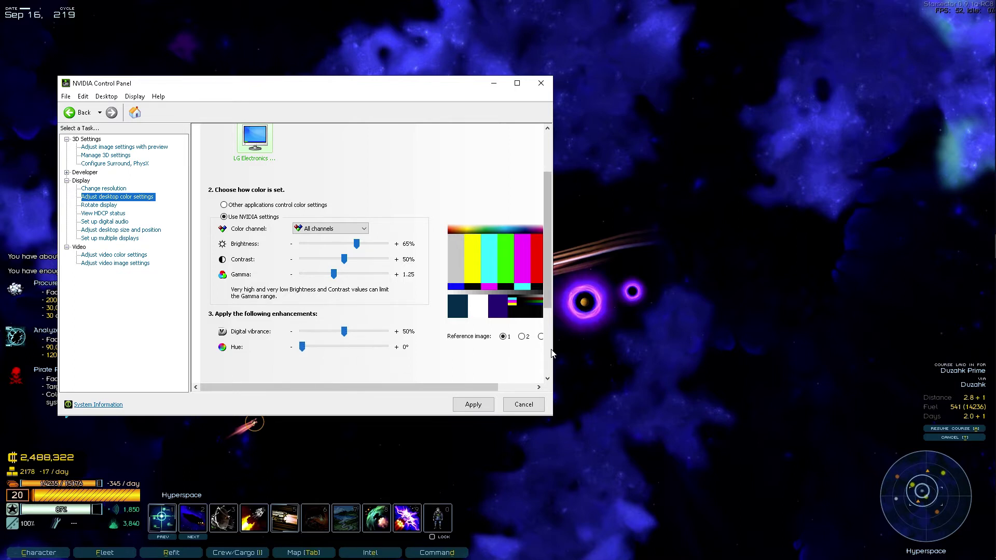
Widen the control panel window and compare reference images 1, 2 and 3.
{"action": "left_click_drag", "start_coordinate": [551, 352], "coordinate": [615, 356]}
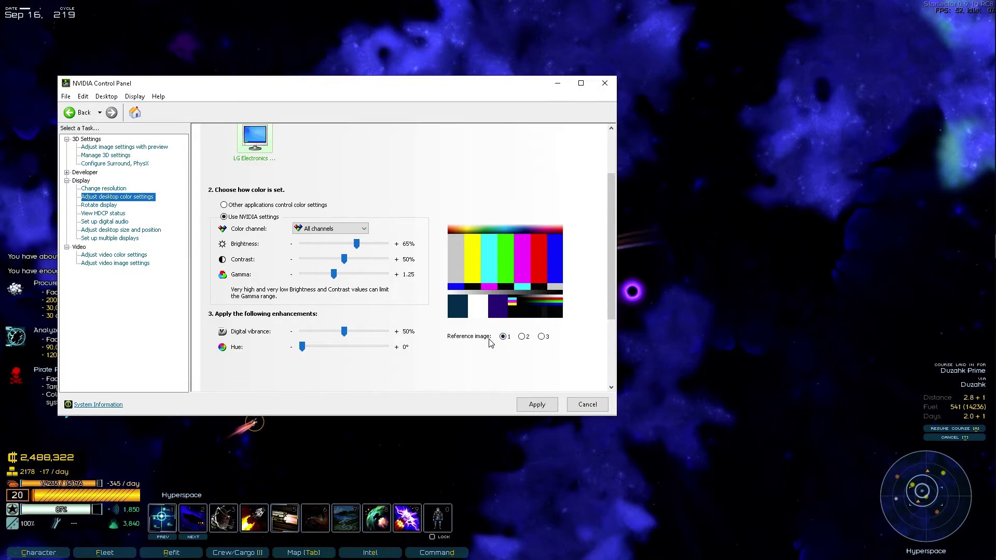
{"action": "left_click", "coordinate": [522, 338]}
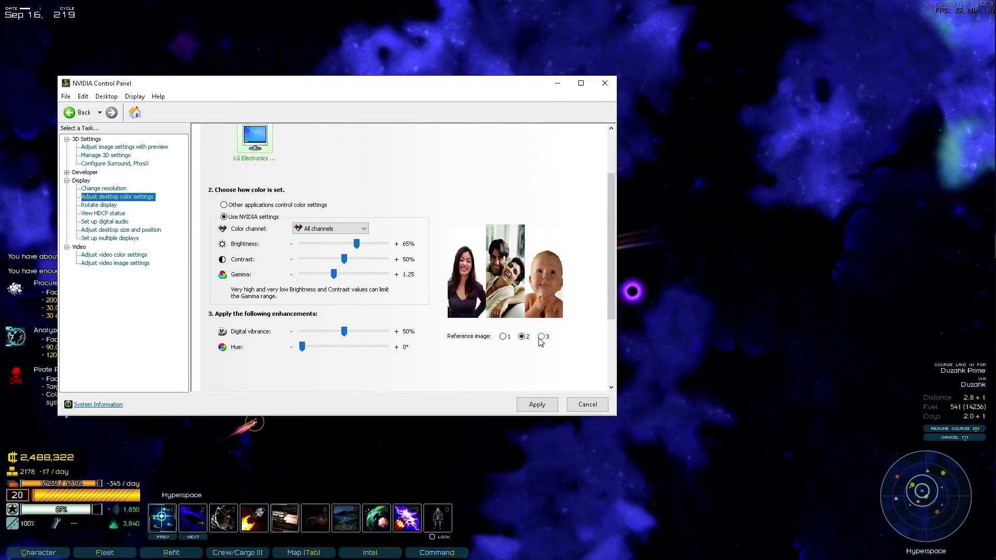
{"action": "left_click", "coordinate": [541, 337]}
{"action": "left_click", "coordinate": [503, 341]}
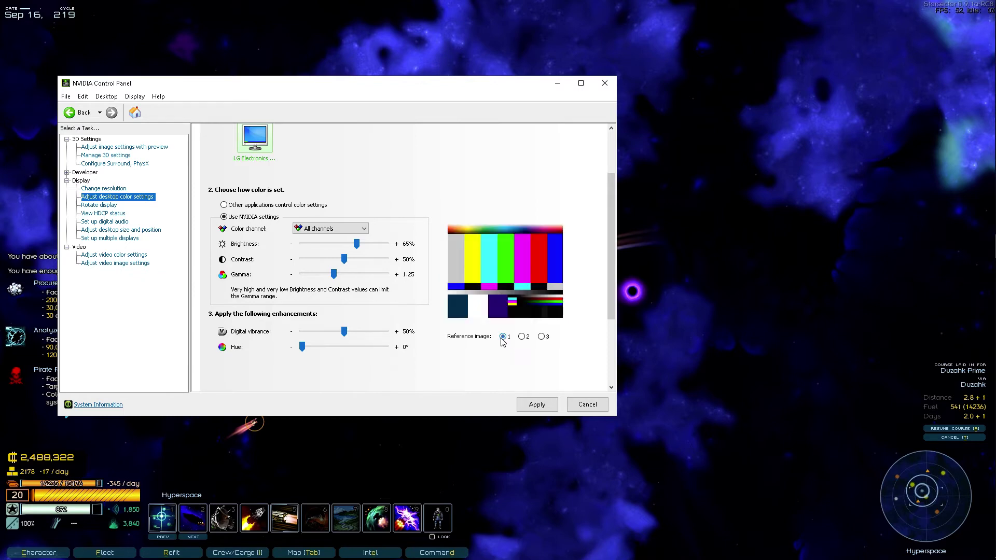
{"action": "left_click", "coordinate": [540, 337]}
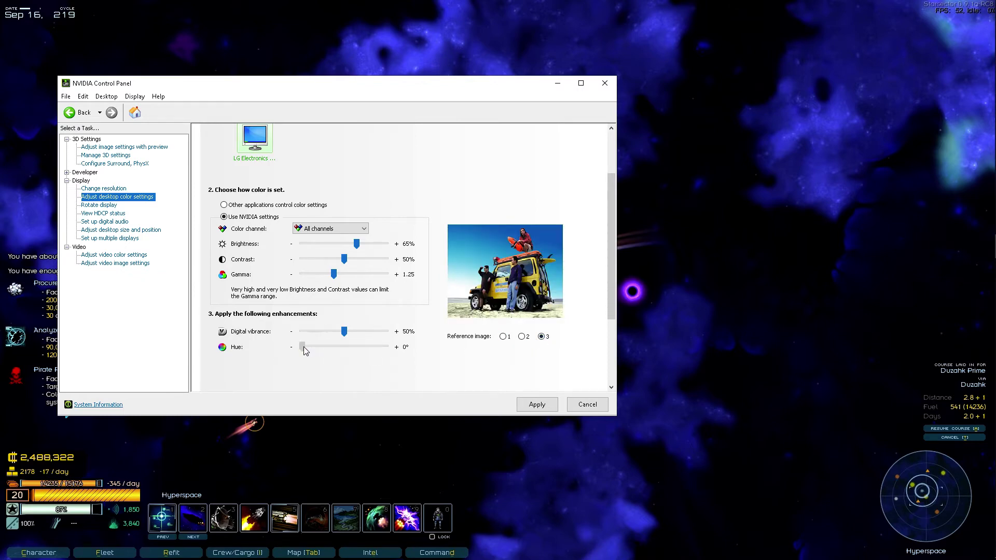
Try several hue values against reference image 3 and discard the changes.
{"action": "left_click_drag", "start_coordinate": [305, 351], "coordinate": [376, 355]}
{"action": "left_click_drag", "start_coordinate": [351, 358], "coordinate": [297, 356]}
{"action": "mouse_move", "coordinate": [364, 341]}
{"action": "left_mouse_down"}
{"action": "mouse_move", "coordinate": [328, 344]}
{"action": "mouse_move", "coordinate": [357, 345]}
{"action": "left_mouse_up"}
{"action": "left_click_drag", "start_coordinate": [326, 343], "coordinate": [308, 335]}
{"action": "left_click", "coordinate": [586, 405]}
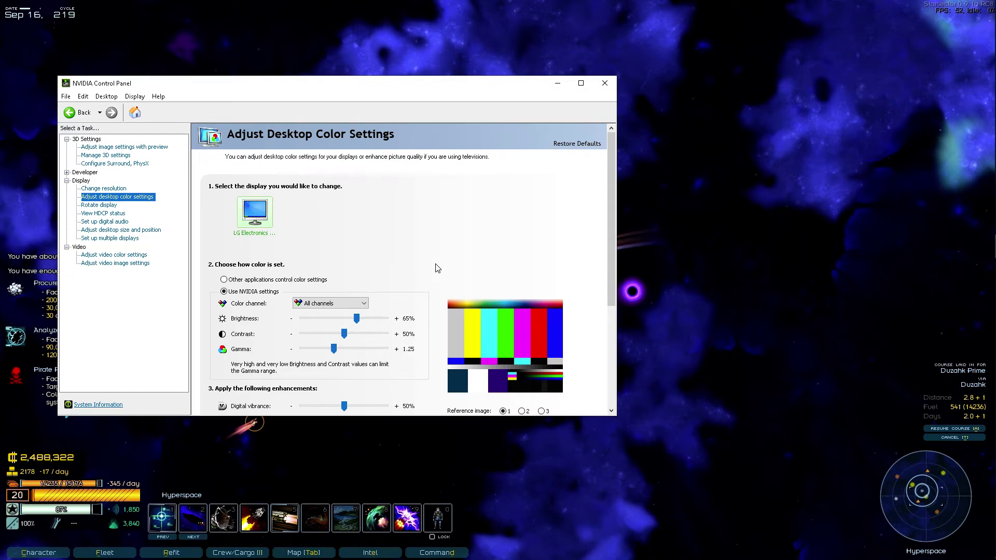
Try higher contrast values on the blue color channel and return its contrast to 50%.
{"action": "scroll", "coordinate": [399, 254], "scroll_direction": "down", "scroll_amount": 1}
{"action": "scroll", "coordinate": [400, 258], "scroll_direction": "down", "scroll_amount": 2}
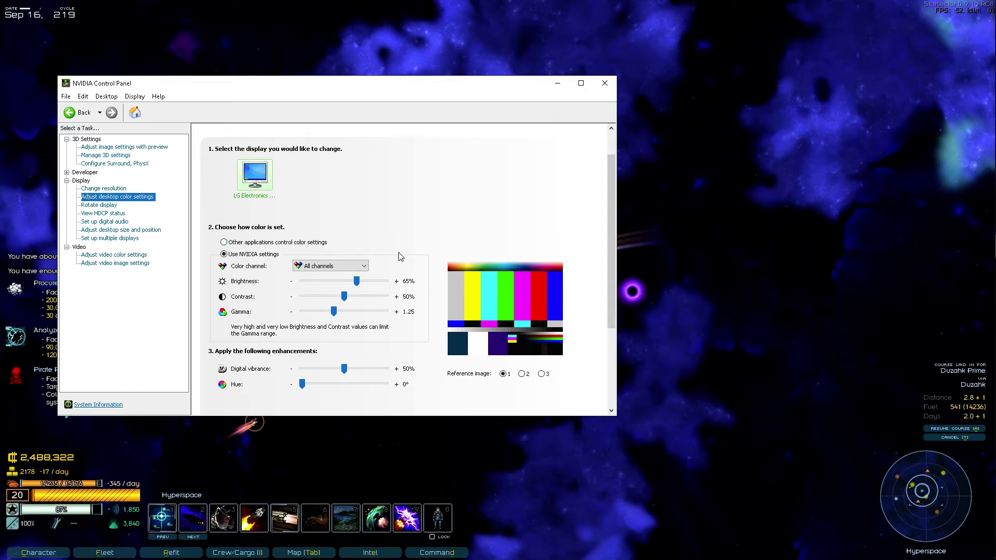
{"action": "left_click", "coordinate": [323, 266]}
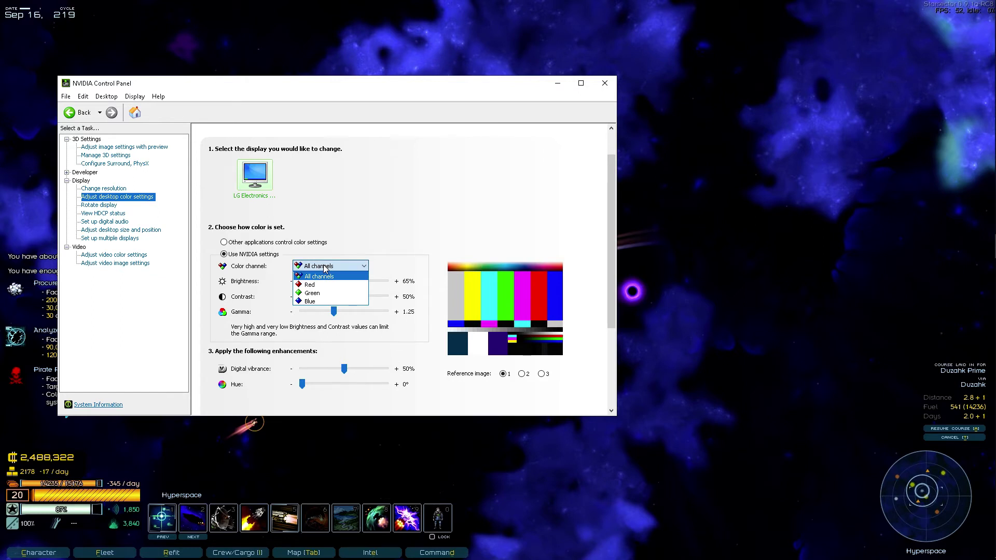
{"action": "left_click", "coordinate": [324, 301]}
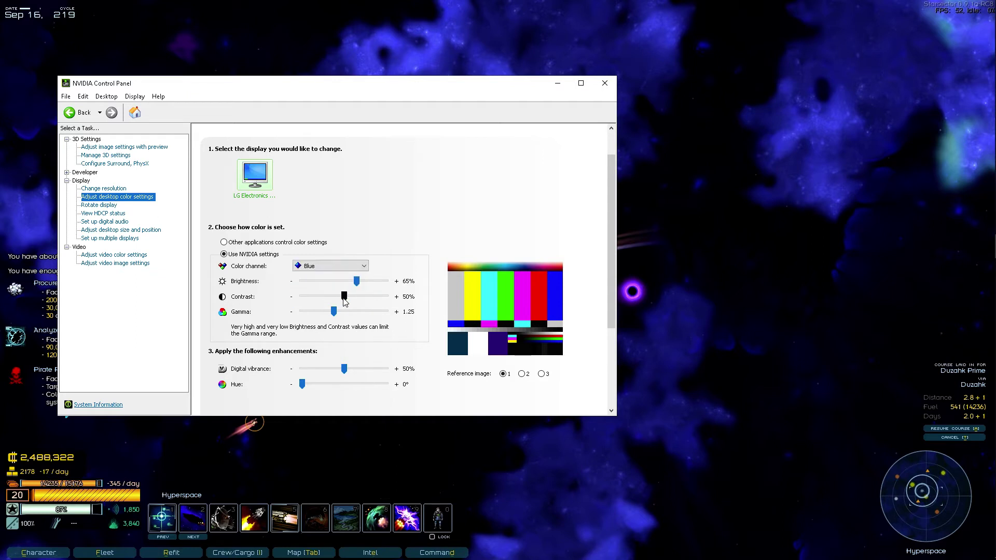
{"action": "left_click_drag", "start_coordinate": [345, 301], "coordinate": [404, 302]}
{"action": "left_click_drag", "start_coordinate": [385, 296], "coordinate": [357, 292]}
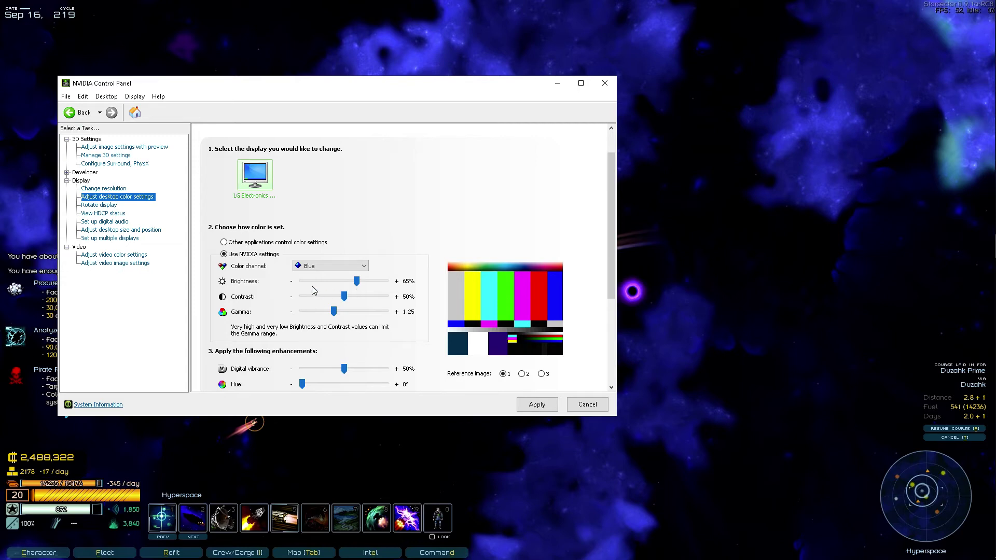
Set the green color channel's contrast to 75%.
{"action": "left_click", "coordinate": [329, 266]}
{"action": "left_click", "coordinate": [325, 294]}
{"action": "left_click_drag", "start_coordinate": [333, 312], "coordinate": [359, 286]}
Adjust the red color channel's contrast, with its gamma at 1.25.
{"action": "left_click", "coordinate": [334, 266]}
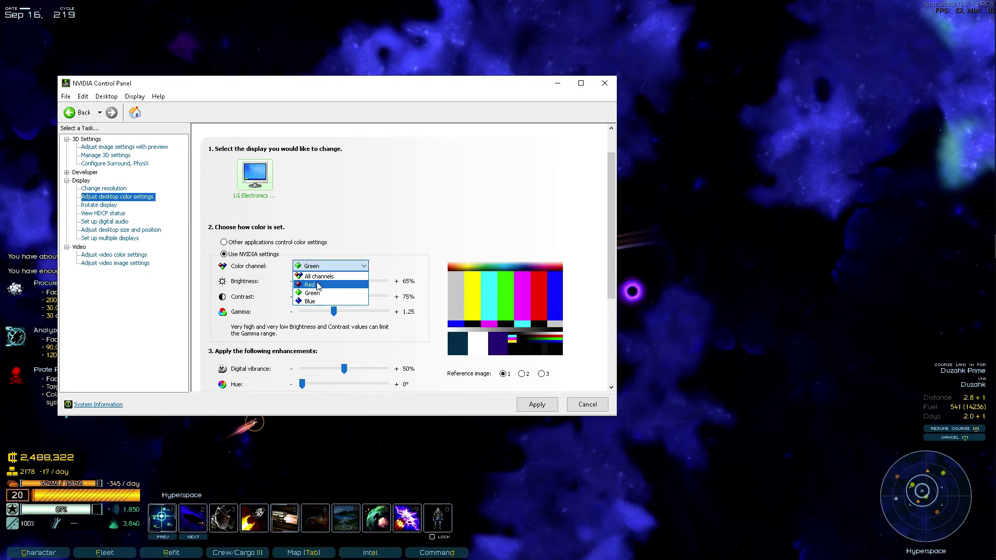
{"action": "left_click", "coordinate": [318, 285]}
{"action": "mouse_move", "coordinate": [346, 297]}
{"action": "left_mouse_down"}
{"action": "mouse_move", "coordinate": [377, 305]}
{"action": "mouse_move", "coordinate": [311, 299]}
{"action": "mouse_move", "coordinate": [386, 309]}
{"action": "mouse_move", "coordinate": [344, 298]}
{"action": "mouse_move", "coordinate": [390, 291]}
{"action": "mouse_move", "coordinate": [304, 296]}
{"action": "mouse_move", "coordinate": [357, 290]}
{"action": "left_mouse_up"}
{"action": "mouse_move", "coordinate": [333, 311]}
{"action": "left_mouse_down"}
{"action": "mouse_move", "coordinate": [349, 318]}
{"action": "mouse_move", "coordinate": [300, 317]}
{"action": "mouse_move", "coordinate": [347, 319]}
{"action": "mouse_move", "coordinate": [333, 314]}
{"action": "left_mouse_up"}
Switch the color channel back to all channels, check reference images 2 and 3, and apply the color changes.
{"action": "left_click", "coordinate": [332, 266]}
{"action": "left_click", "coordinate": [327, 276]}
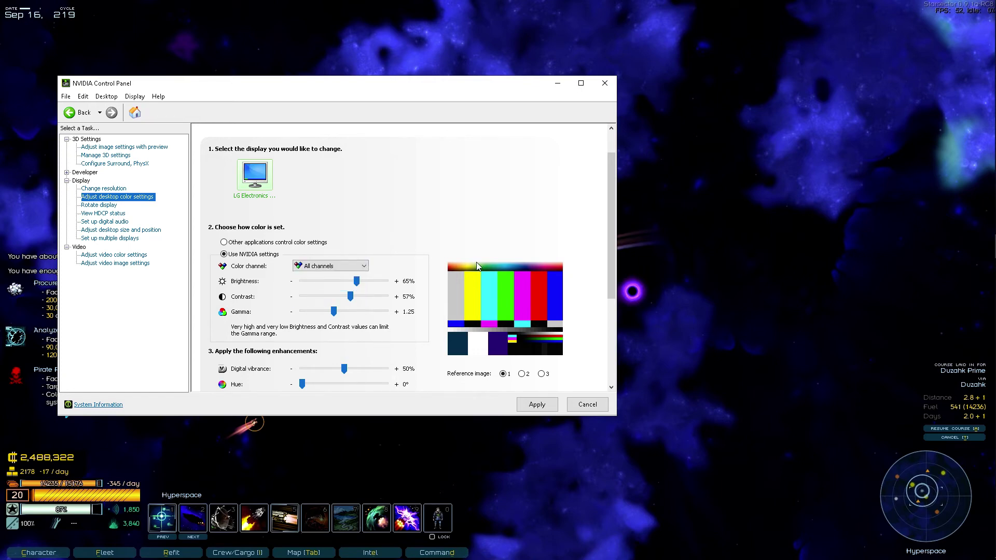
{"action": "left_click", "coordinate": [522, 373]}
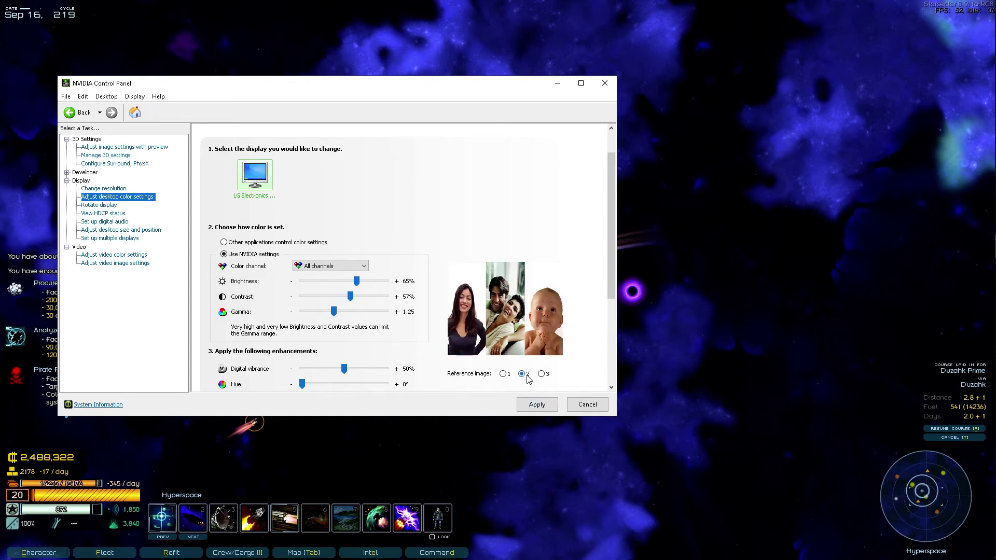
{"action": "left_click", "coordinate": [542, 373]}
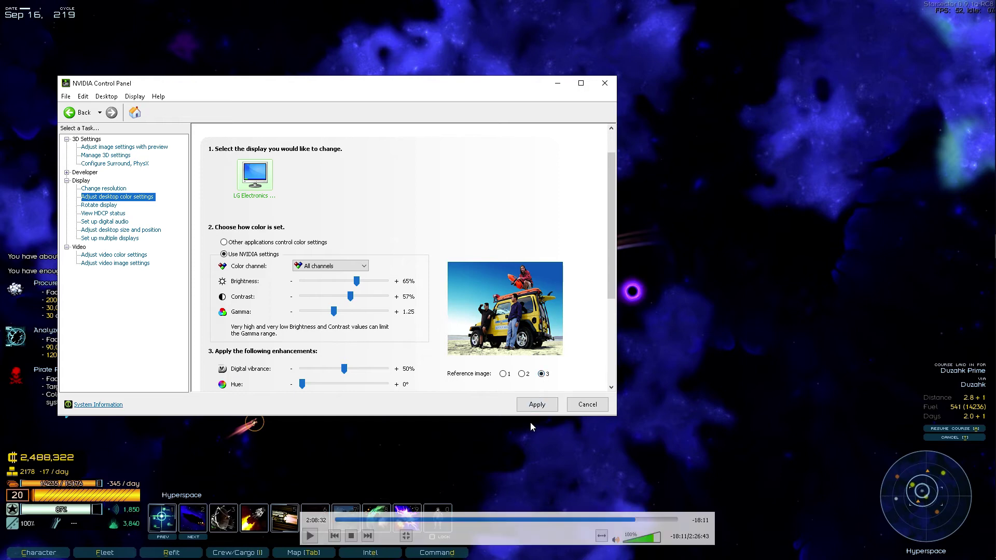
{"action": "left_click", "coordinate": [535, 406]}
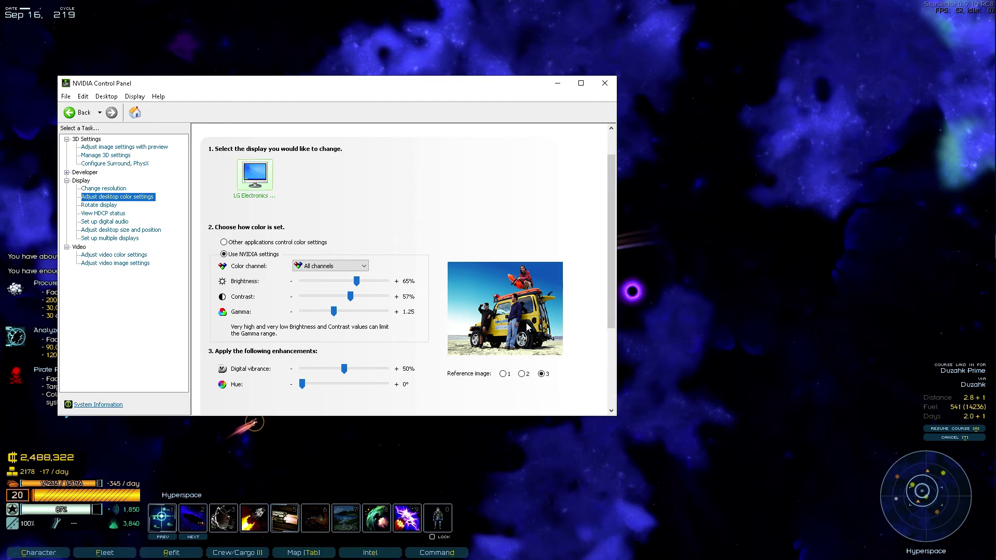
View the video color settings and the video image settings pages.
{"action": "scroll", "coordinate": [502, 222], "scroll_direction": "down", "scroll_amount": 5}
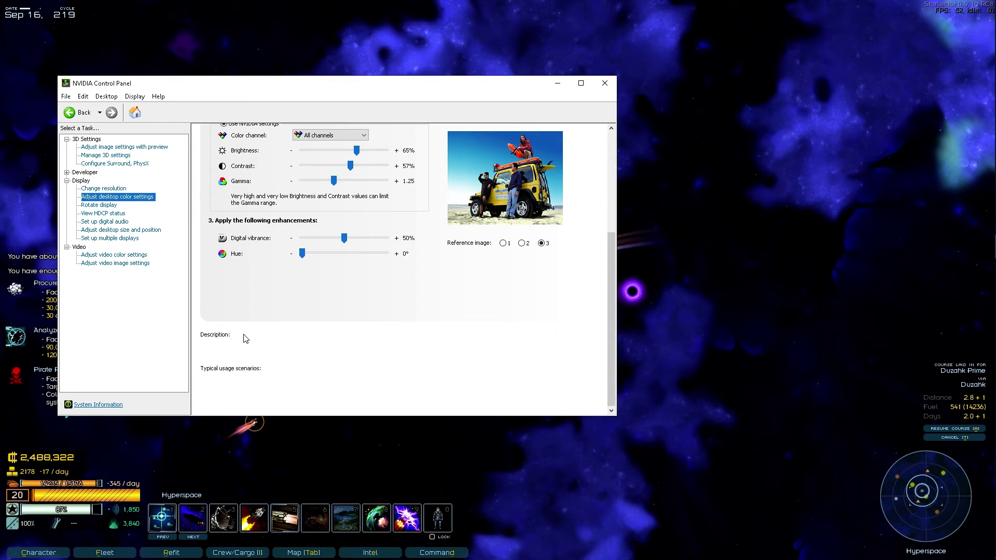
{"action": "left_click", "coordinate": [104, 256]}
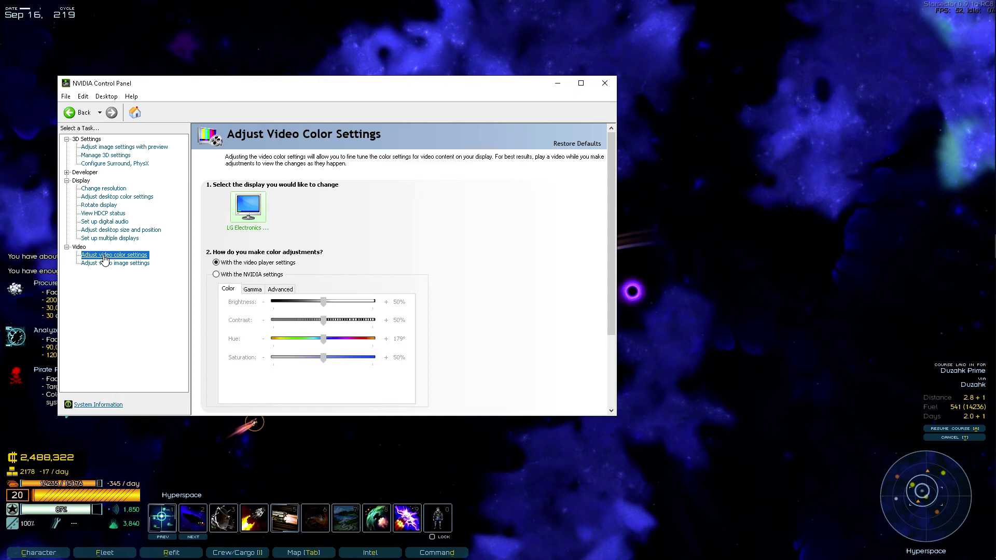
{"action": "left_click", "coordinate": [104, 264]}
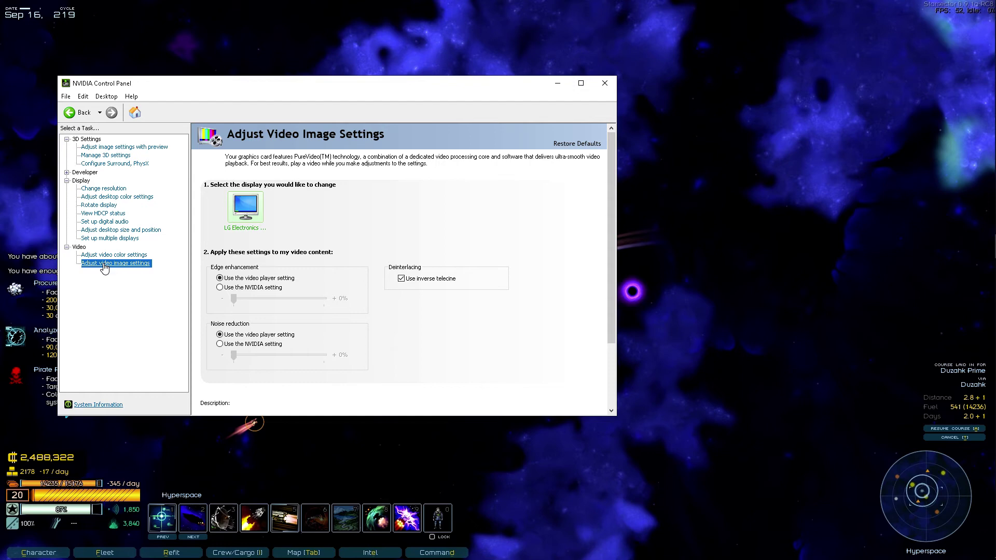
View the video color settings page again and the multiple displays setup page.
{"action": "left_click", "coordinate": [104, 255]}
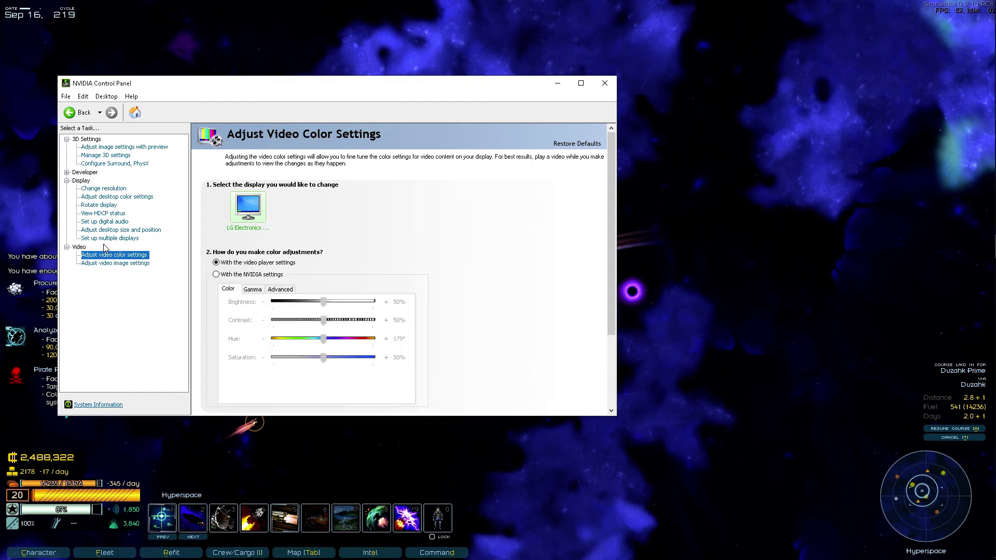
{"action": "left_click", "coordinate": [104, 239]}
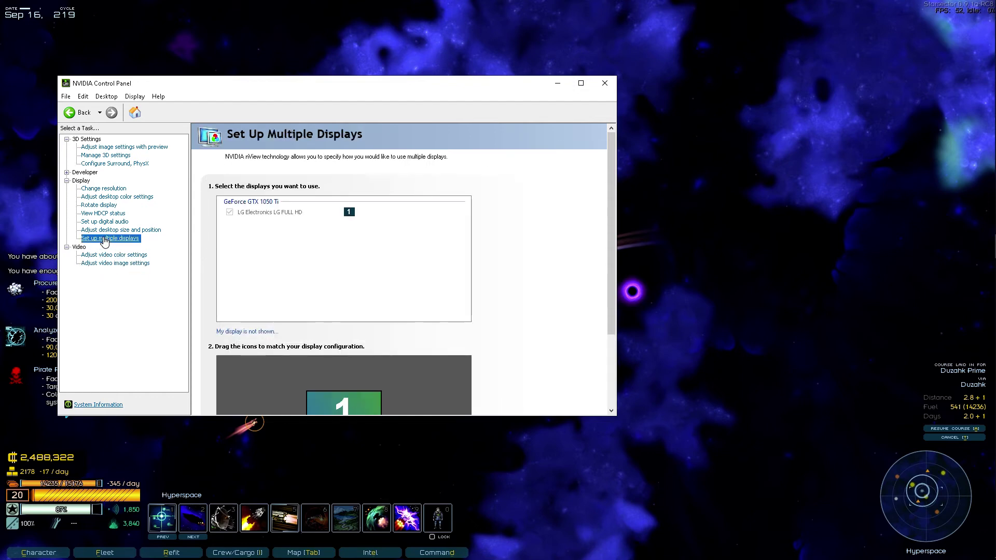
Set the desktop scaling mode to Full-screen, apply it and keep the changed desktop configuration.
{"action": "left_click", "coordinate": [104, 232]}
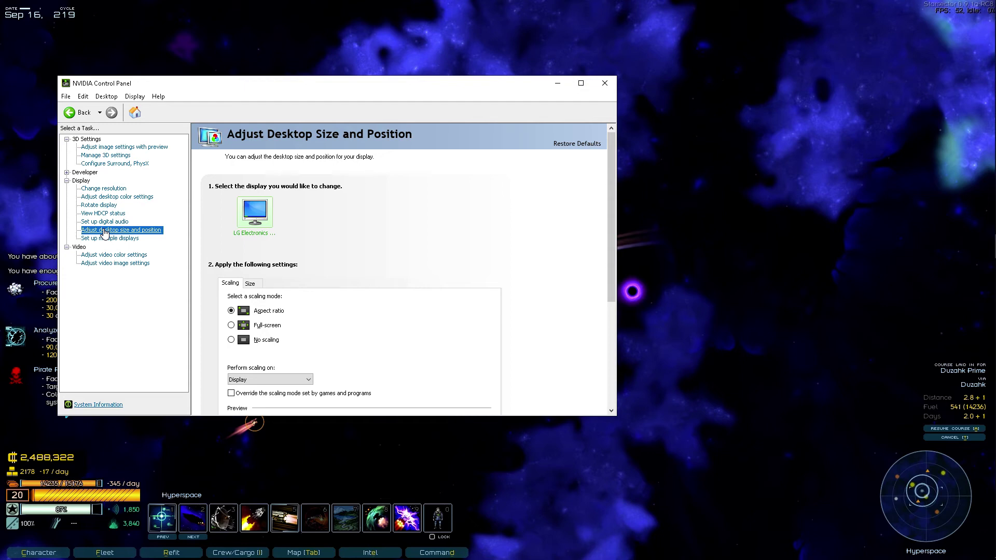
{"action": "left_click", "coordinate": [231, 325]}
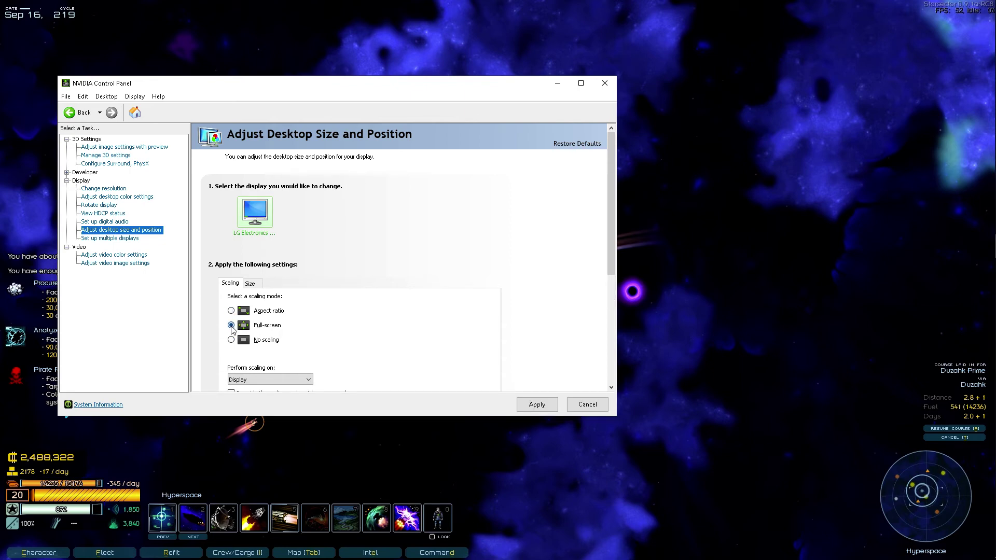
{"action": "left_click", "coordinate": [536, 407]}
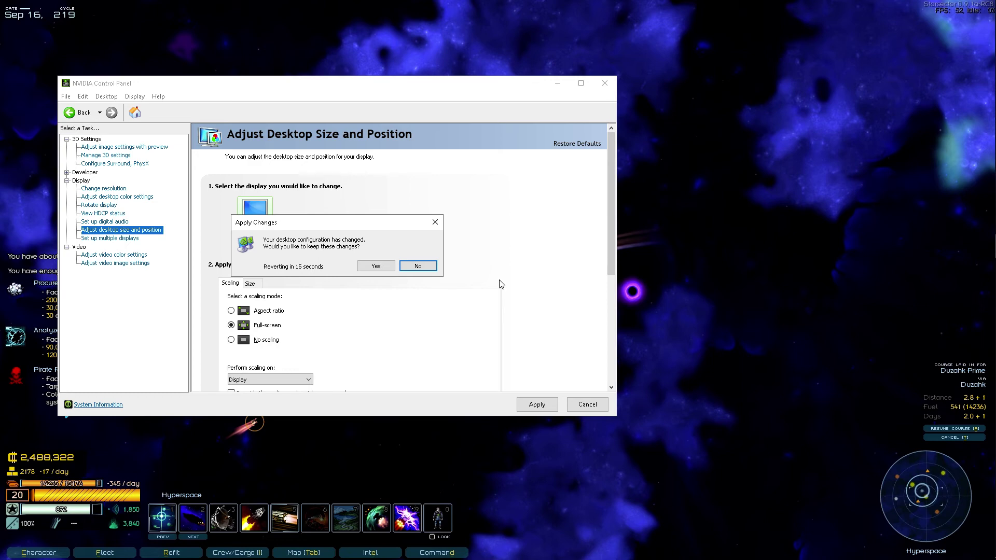
{"action": "left_click", "coordinate": [369, 268]}
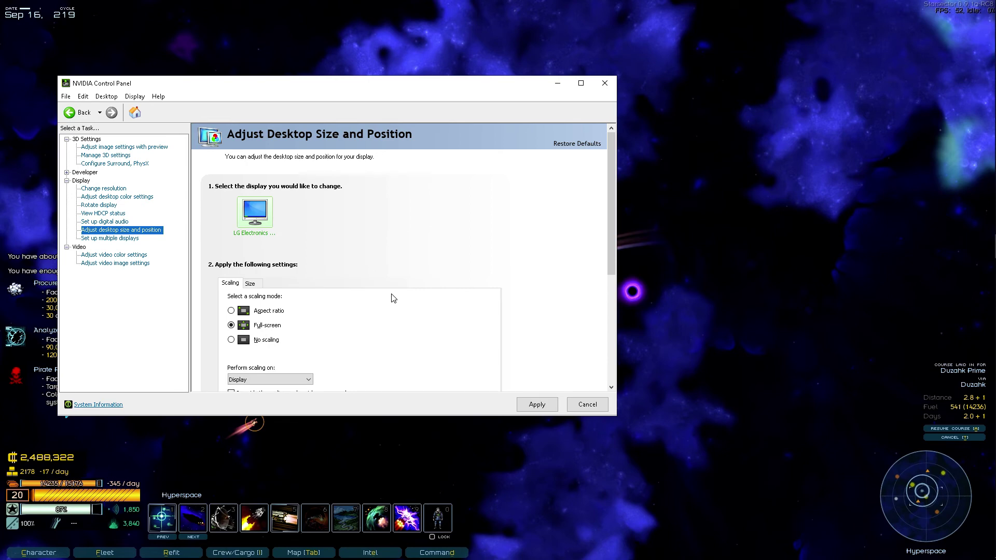
Review the remaining scaling options and the Change Resolution page, and close the NVIDIA Control Panel.
{"action": "scroll", "coordinate": [409, 326], "scroll_direction": "down", "scroll_amount": 2}
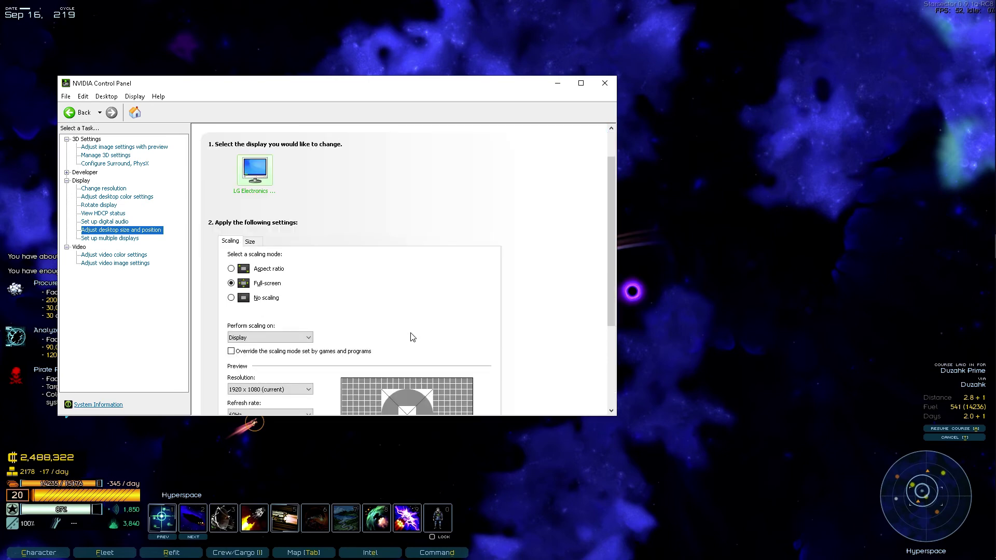
{"action": "scroll", "coordinate": [412, 337], "scroll_direction": "down", "scroll_amount": 6}
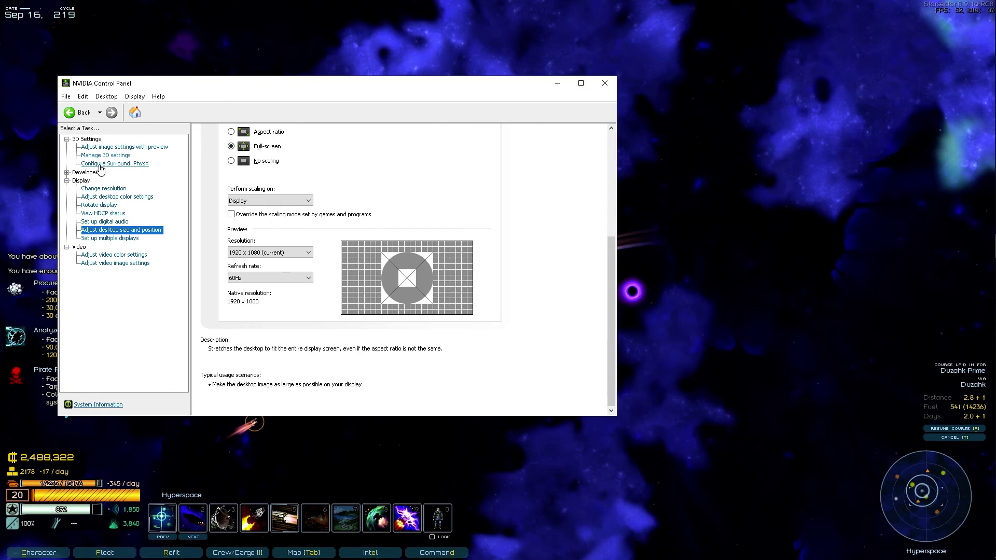
{"action": "left_click", "coordinate": [67, 173]}
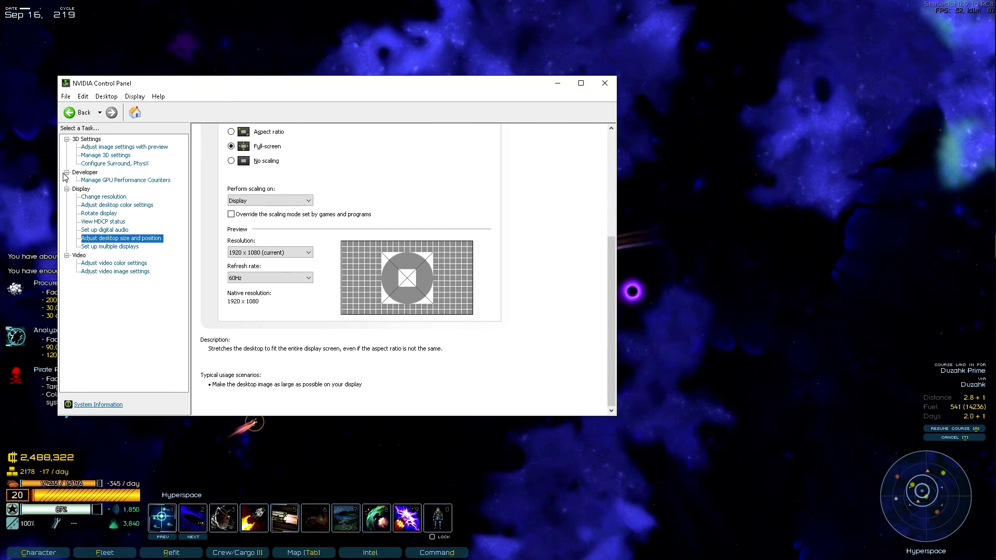
{"action": "left_click", "coordinate": [103, 197]}
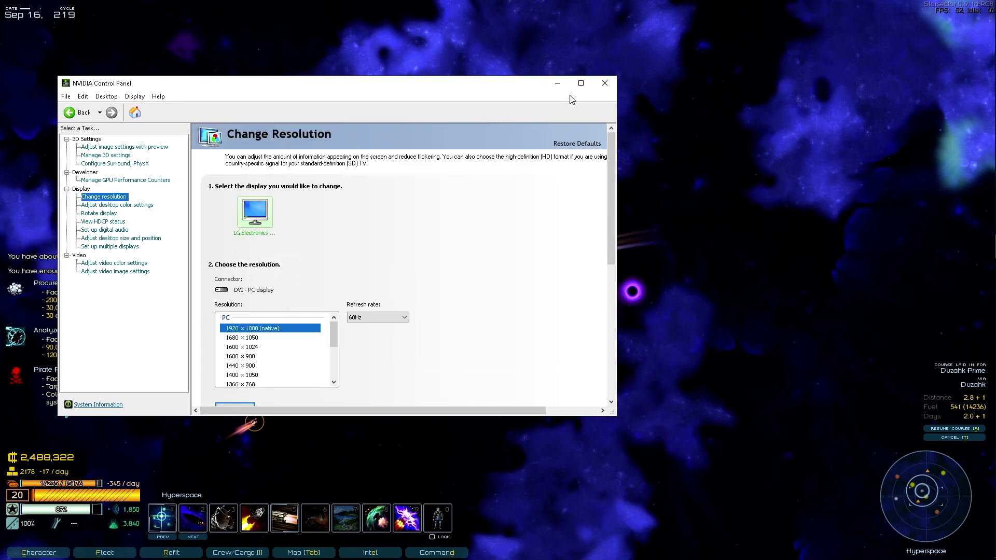
{"action": "left_click", "coordinate": [610, 84]}
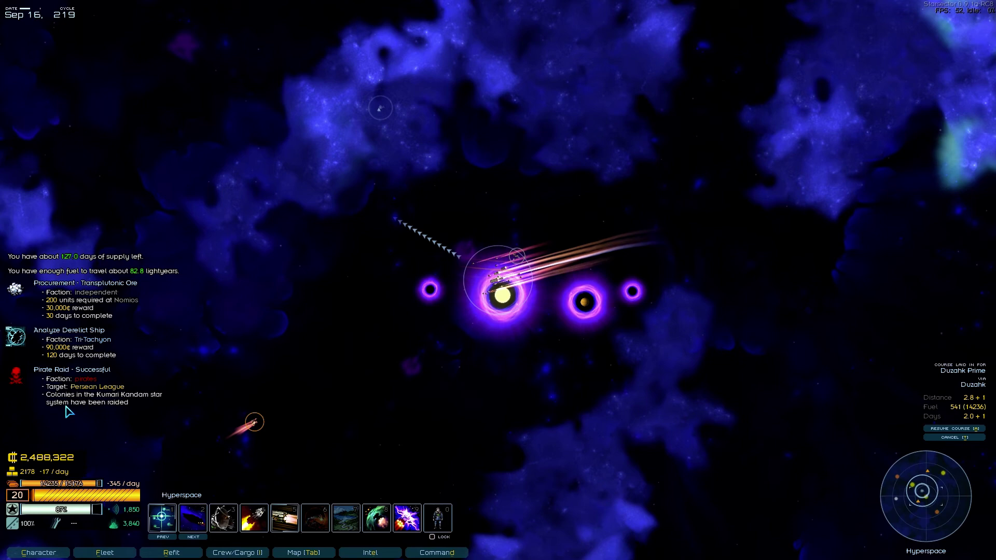
Switch to the media player and seek the gameplay recording to 58:33, and on to the battle scene at 1:32:46.
{"action": "mouse_move", "coordinate": [619, 314]}
{"action": "mouse_move", "coordinate": [470, 520]}
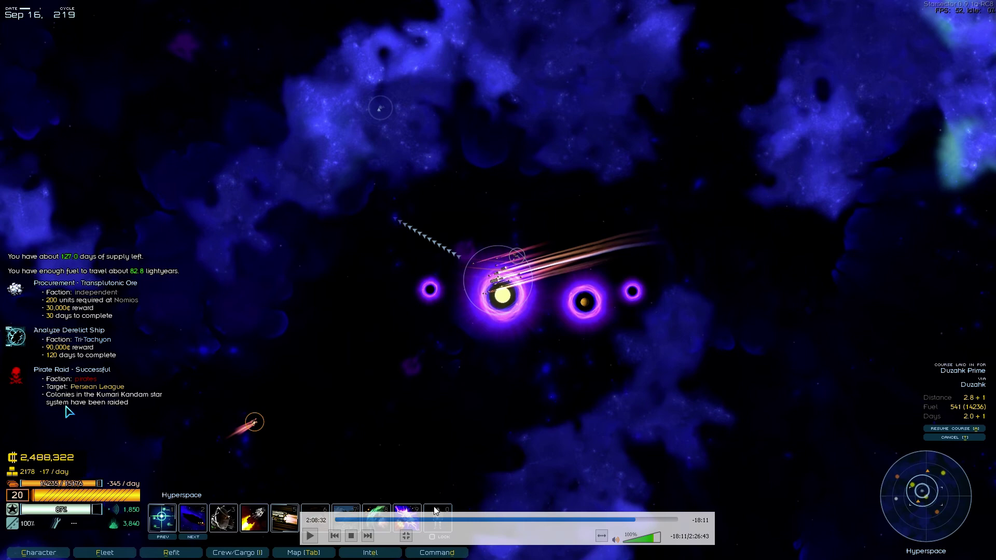
{"action": "left_click", "coordinate": [472, 521]}
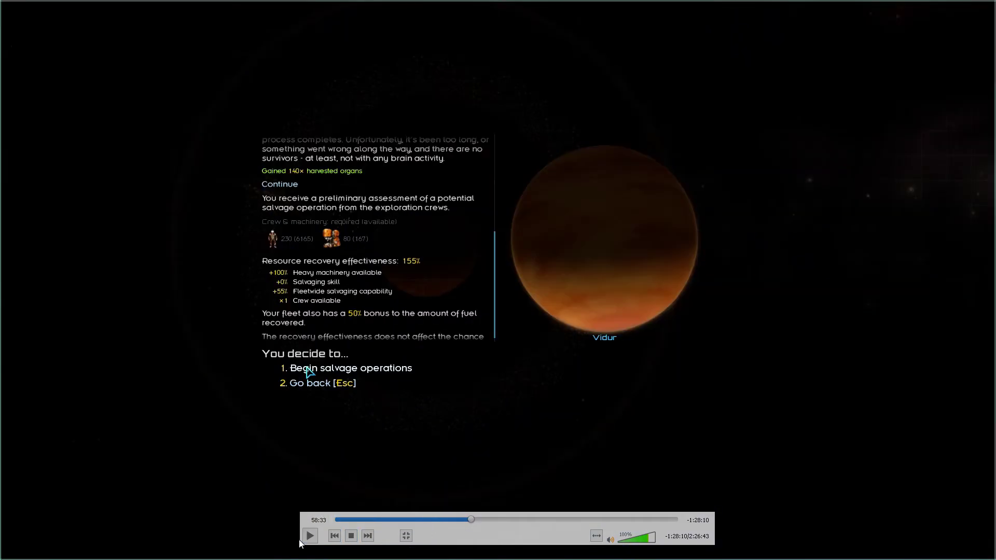
{"action": "left_click_drag", "start_coordinate": [476, 519], "coordinate": [553, 559]}
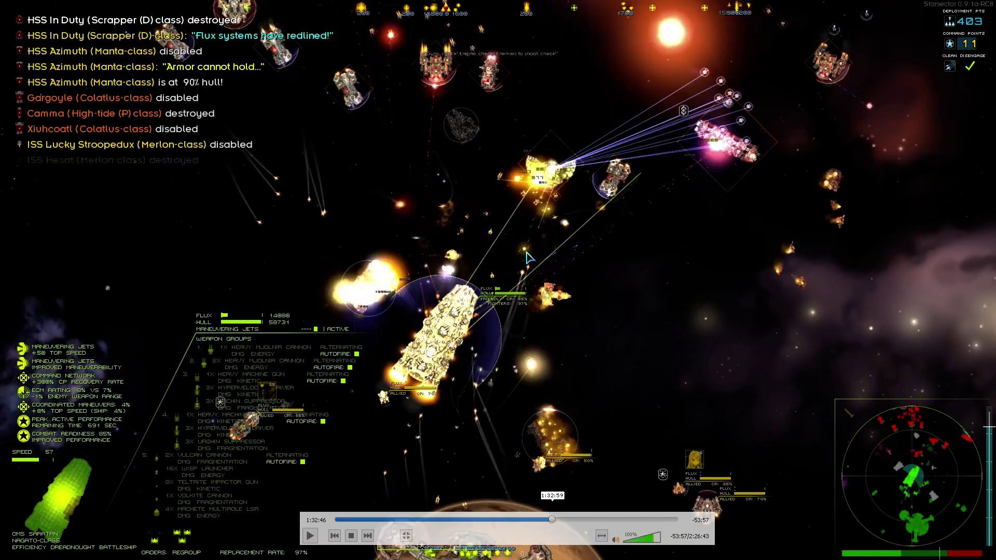